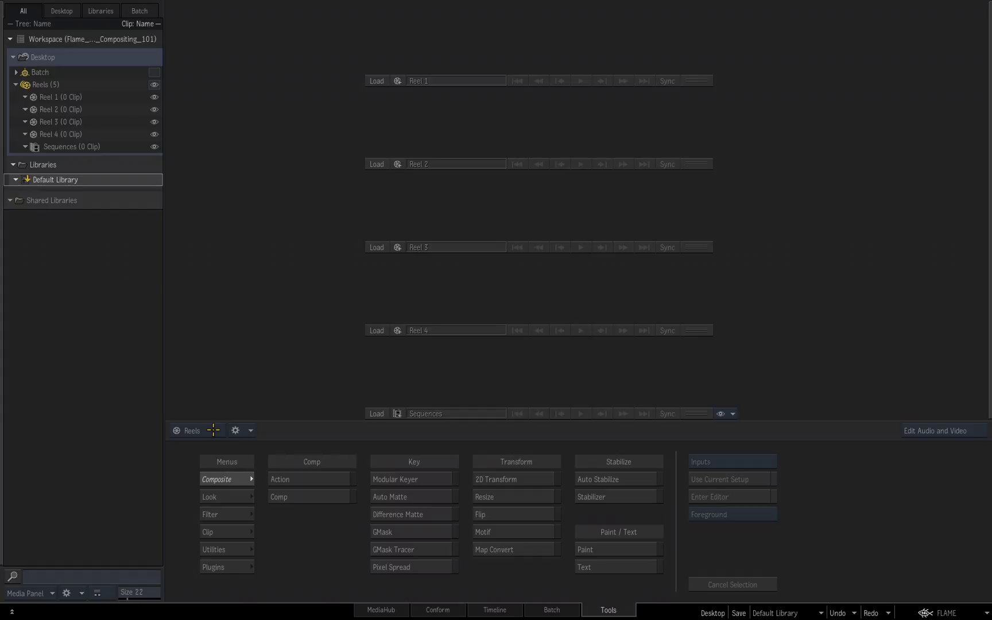
Step: Inspect the reel view-mode list and Media Panel size options, leaving both unchanged
left_click(187, 430)
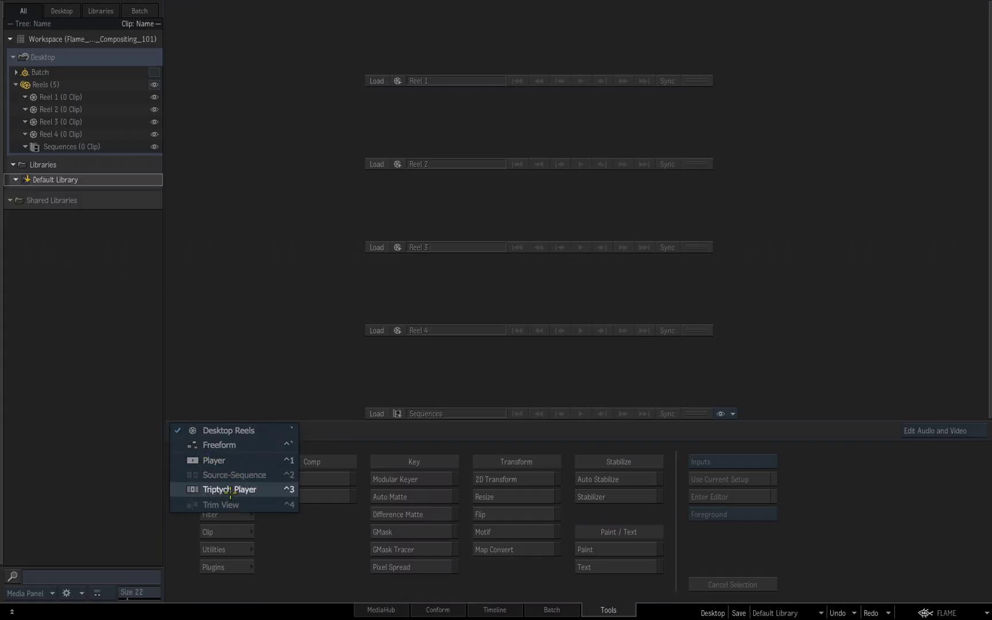
left_click(288, 252)
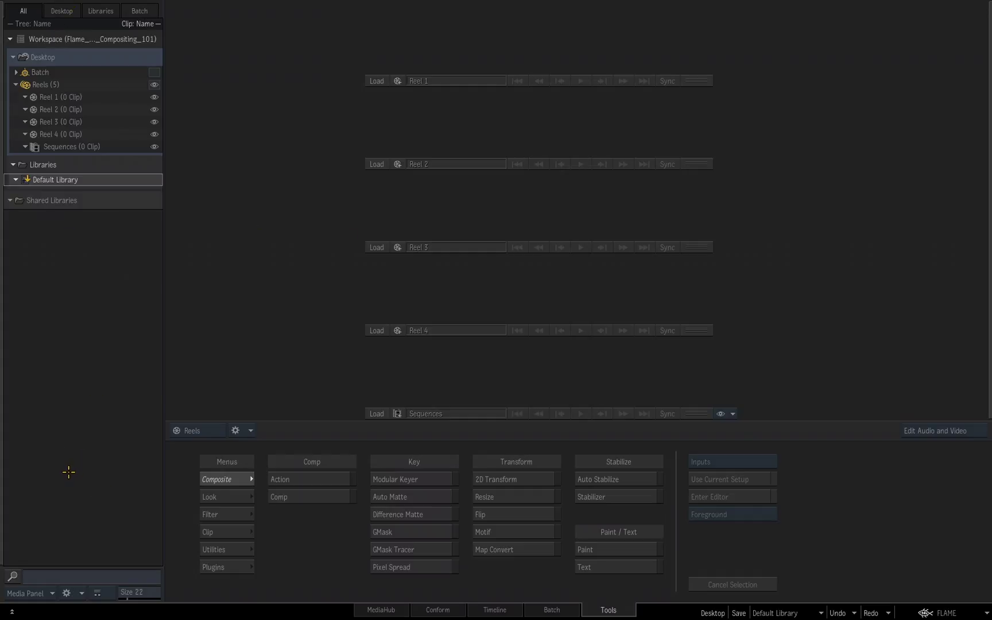
left_click(35, 593)
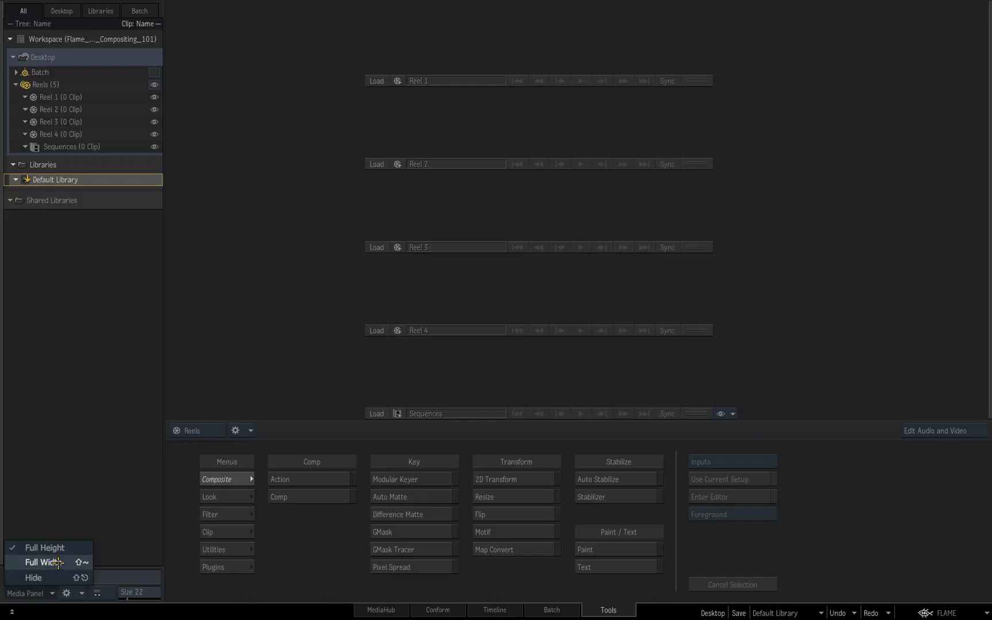
left_click(69, 431)
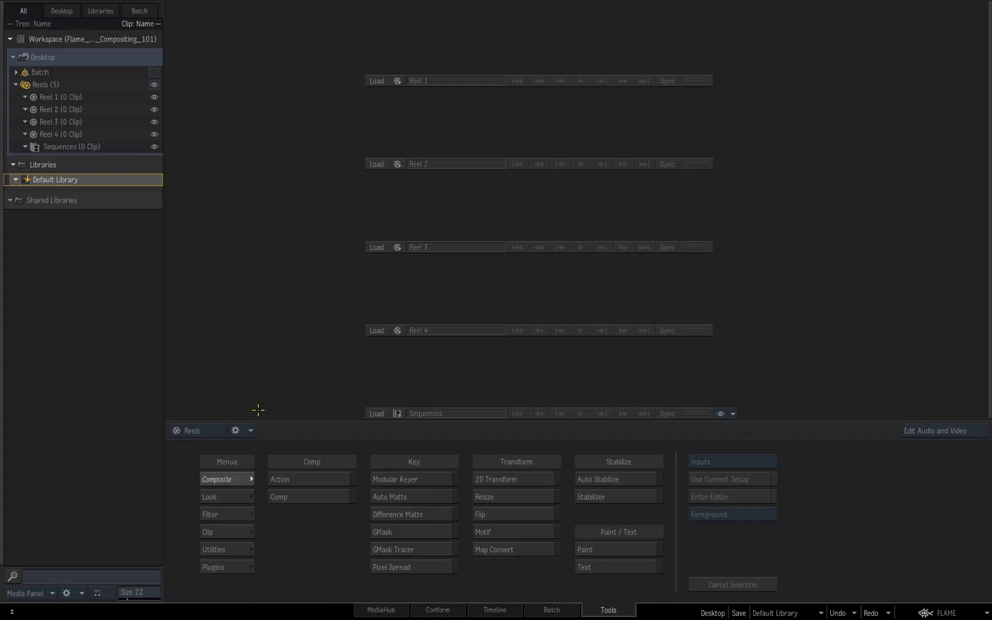
Step: Check the reels options menu and the Media Panel context commands, closing both without changes
left_click(249, 429)
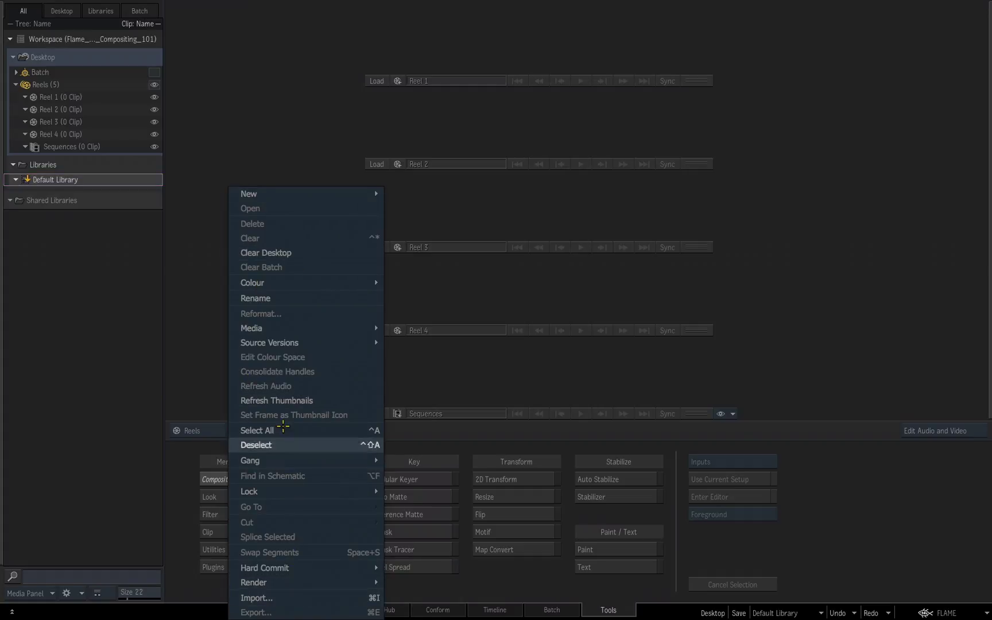
mouse_move(285, 195)
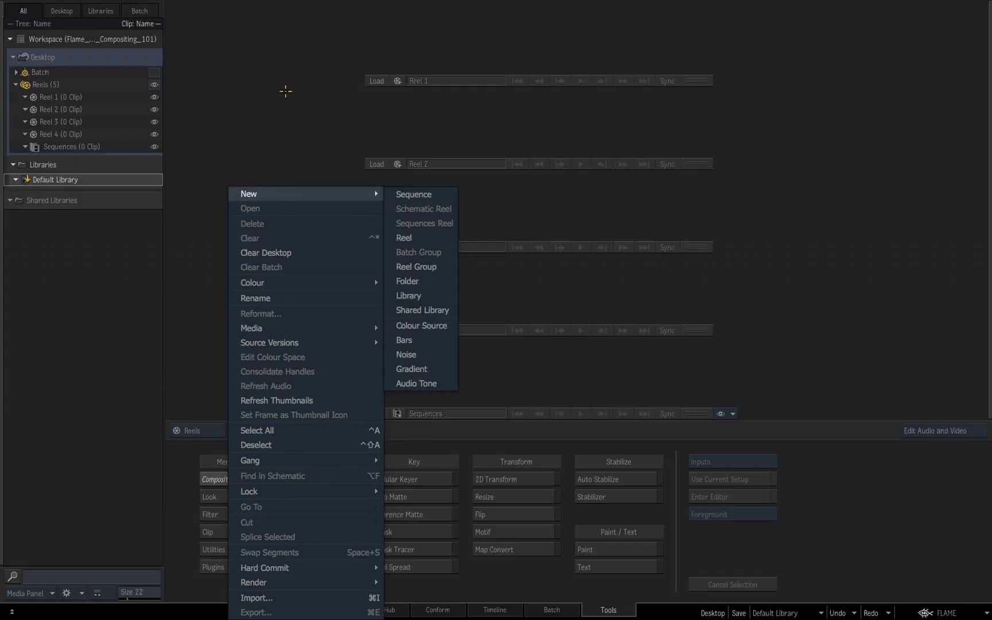
left_click(119, 255)
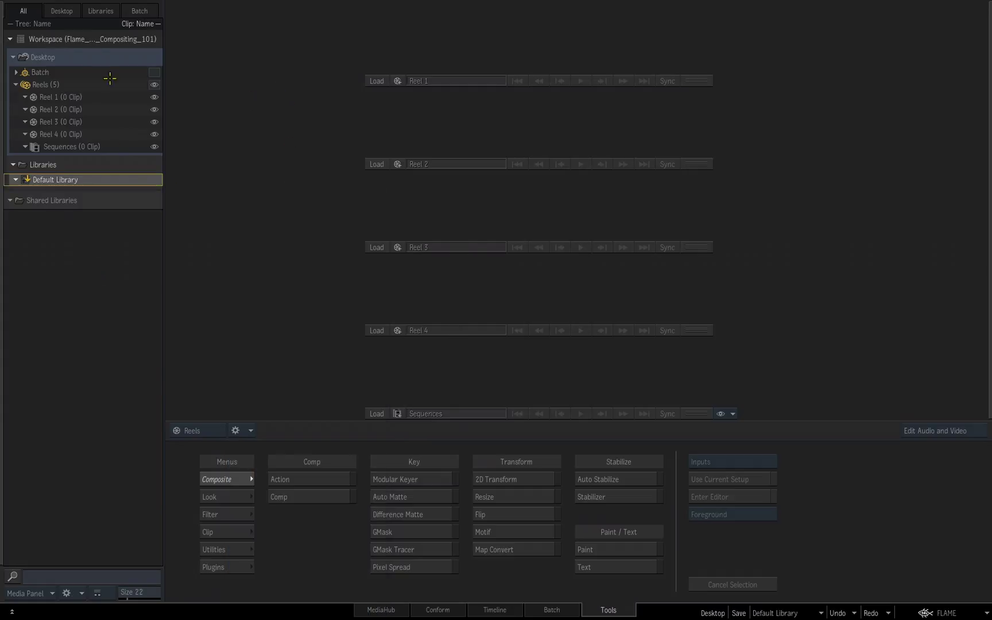
right_click(71, 584)
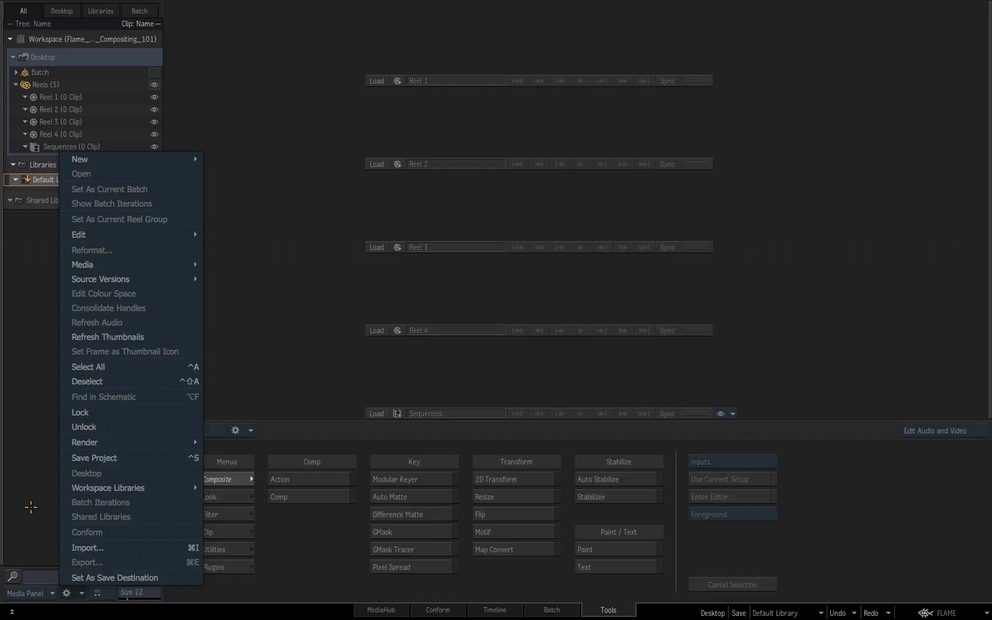
left_click(18, 381)
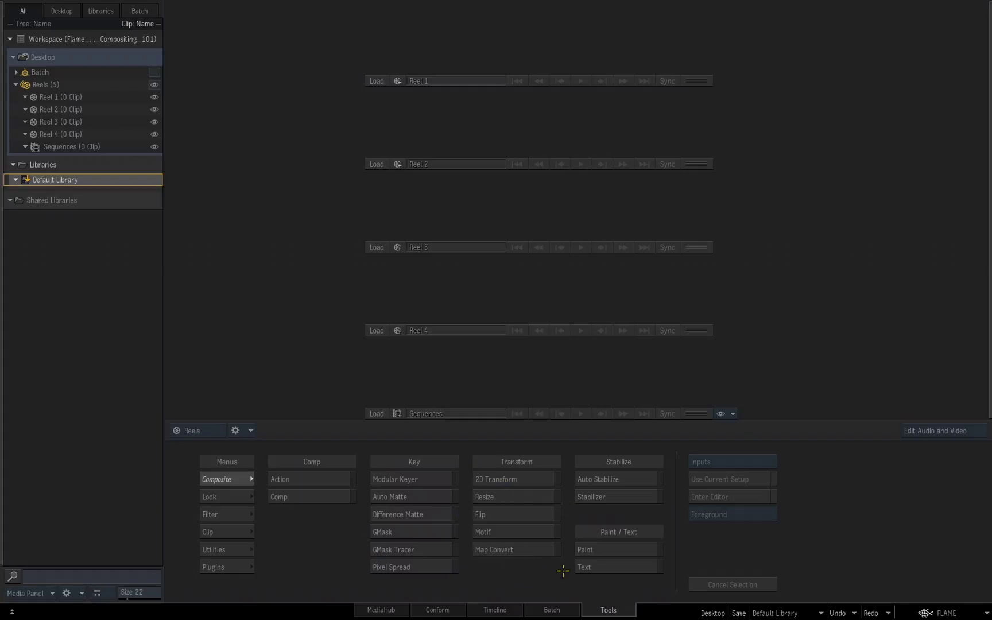
Step: Visit the Batch schematic and scroll its node bin, then switch to the Timeline view
left_click(551, 609)
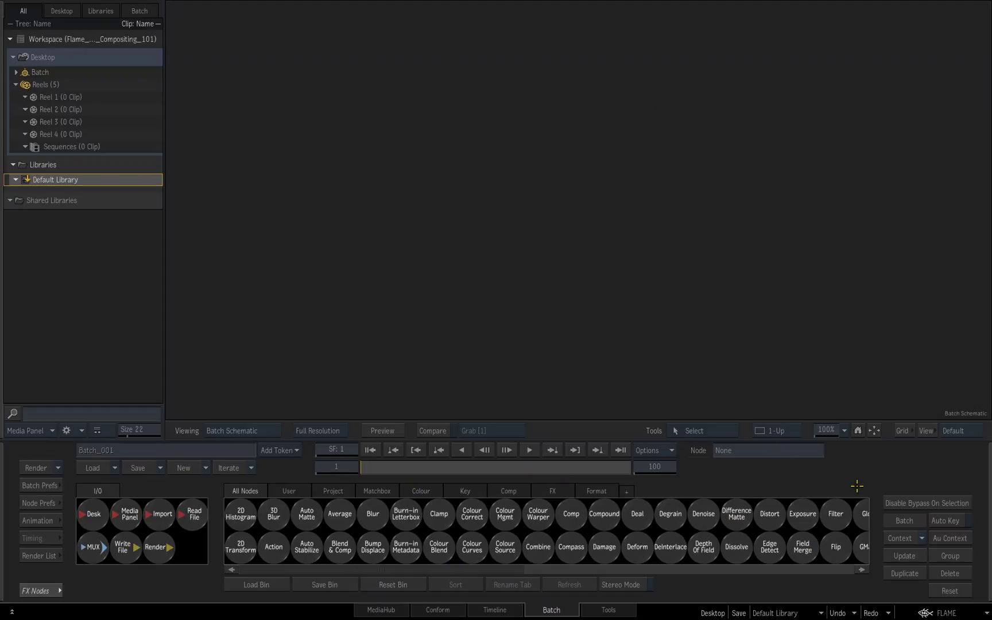
left_click_drag(395, 569, 263, 586)
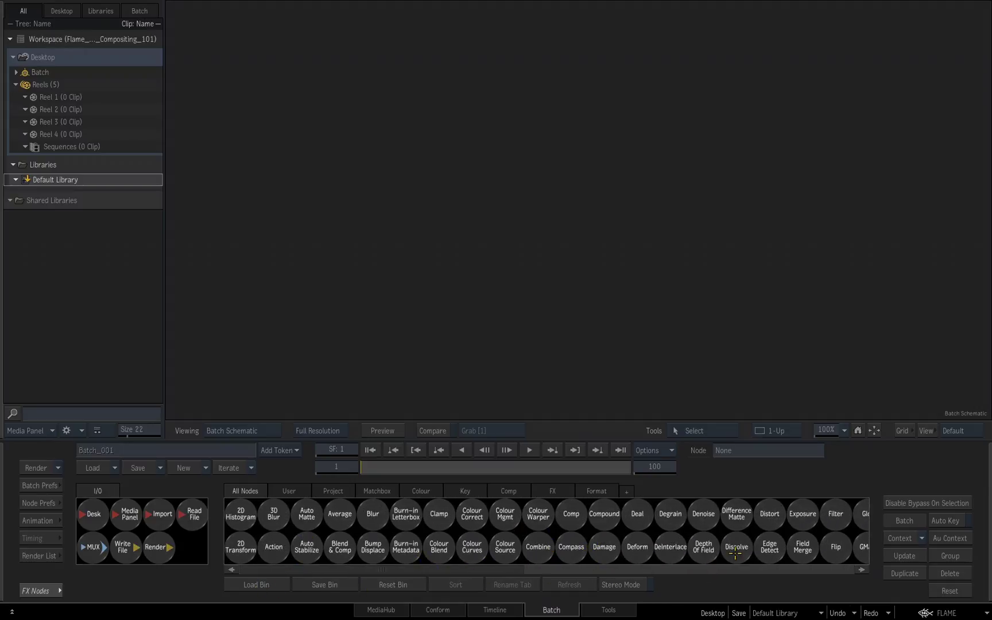
left_click(495, 609)
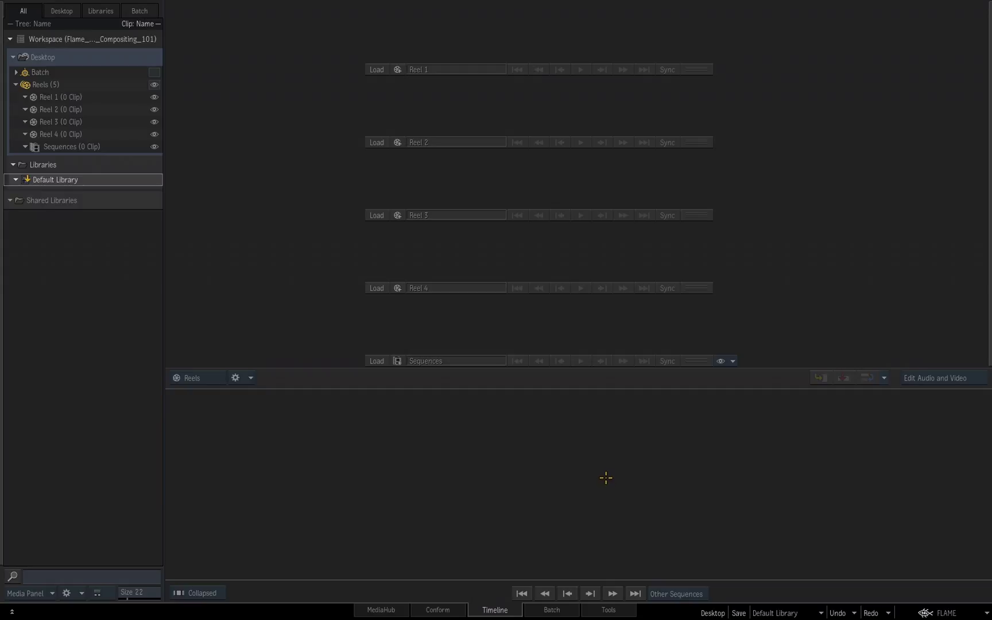
Step: Look at the empty Conform table, then switch to the MediaHub file browser
left_click(438, 610)
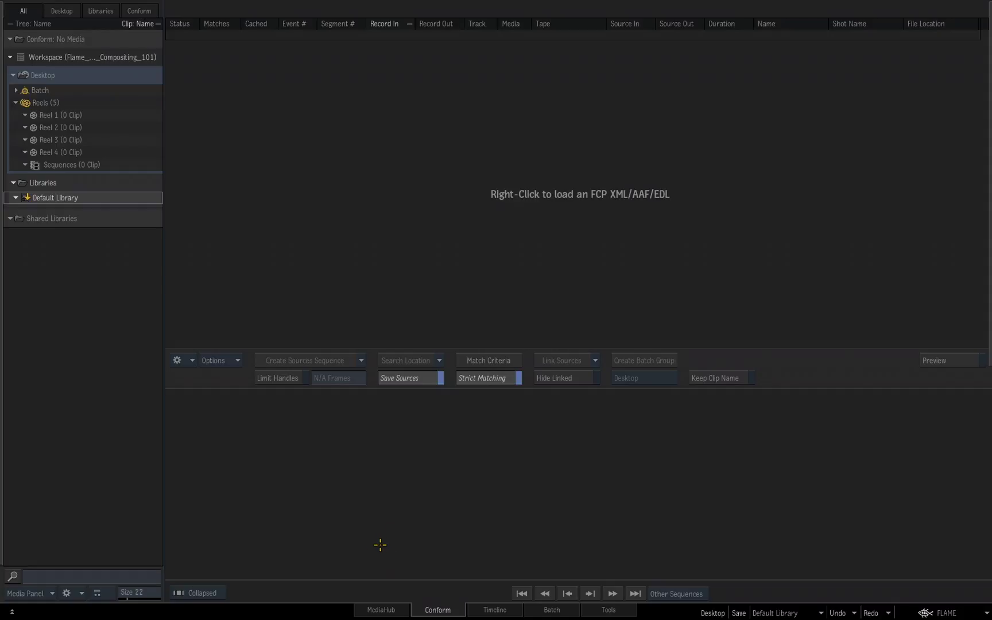
left_click(381, 609)
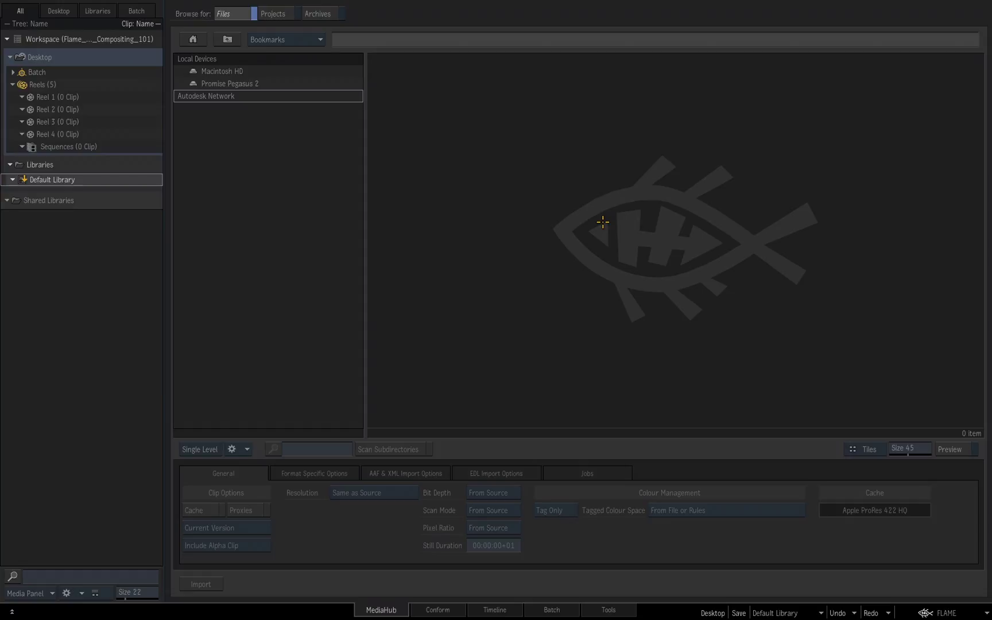
Step: Cycle through Tools, Batch, Timeline, Conform and MediaHub with Spacebar+F5 to F1, ending on Tools
key("space+F5")
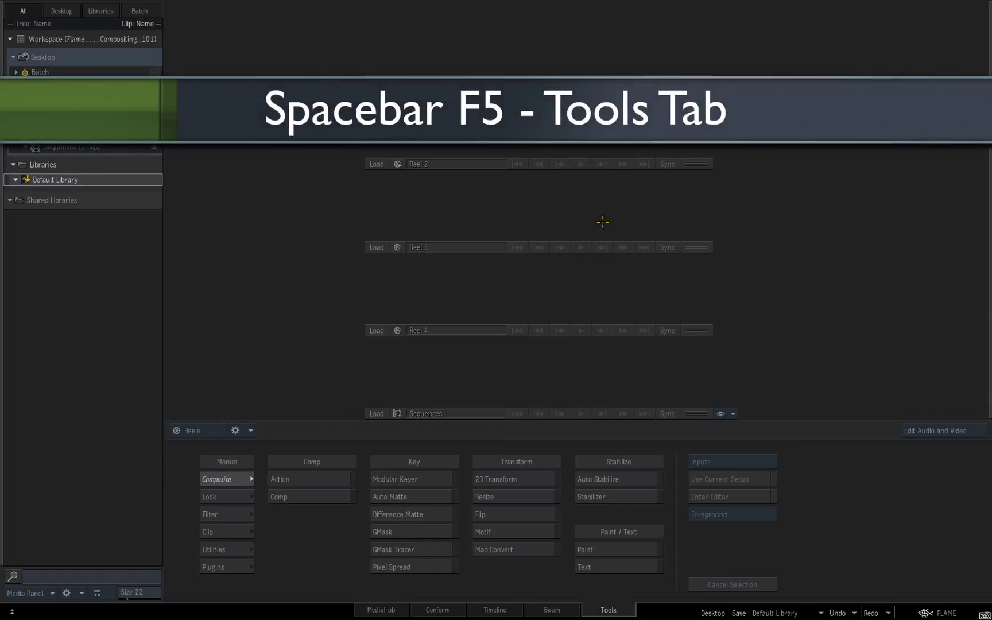
key("space+F4")
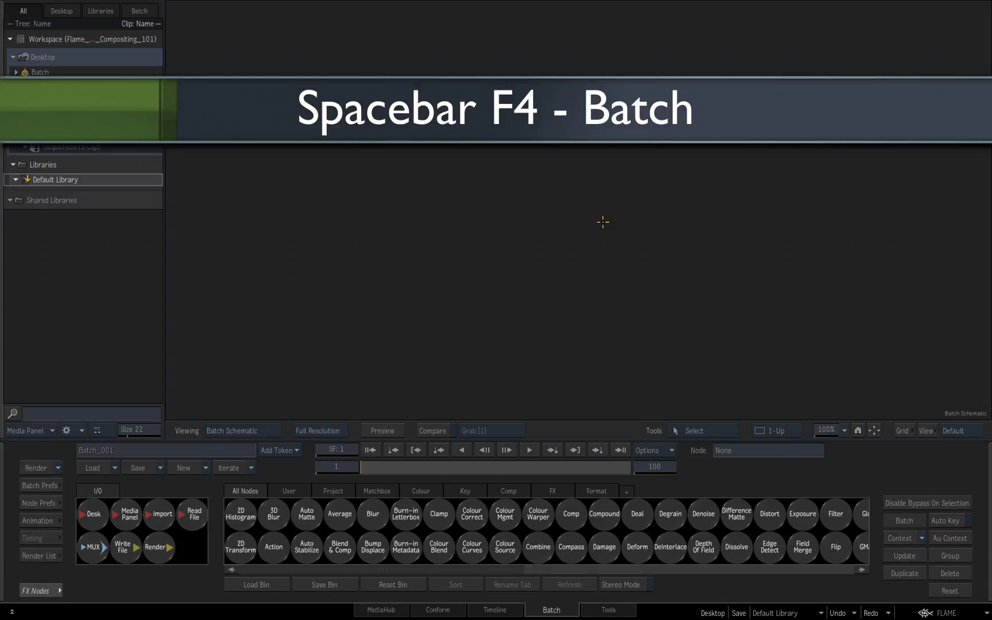
key("space+F3")
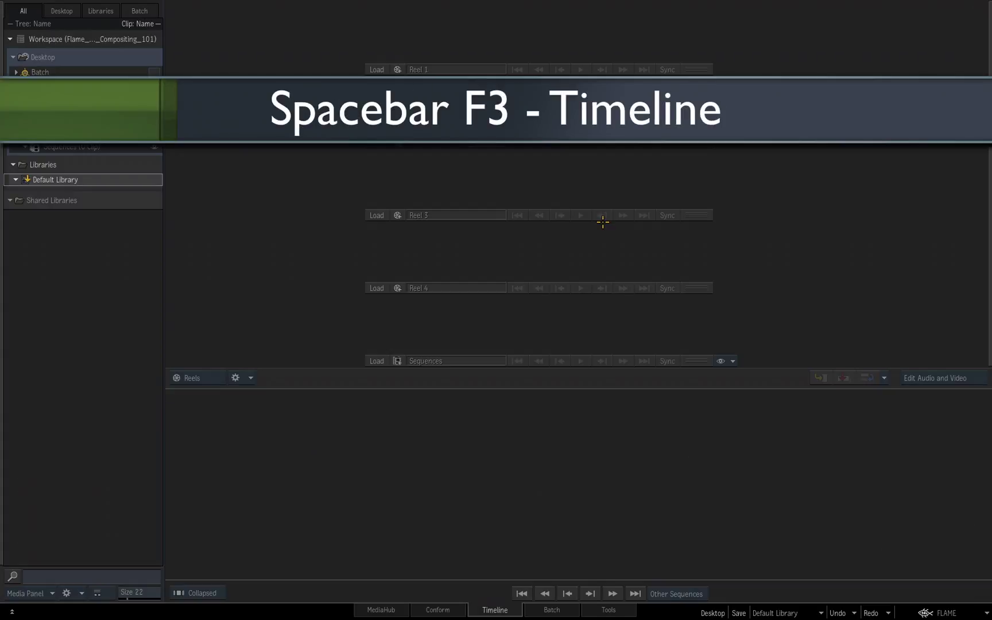
key("space+F2")
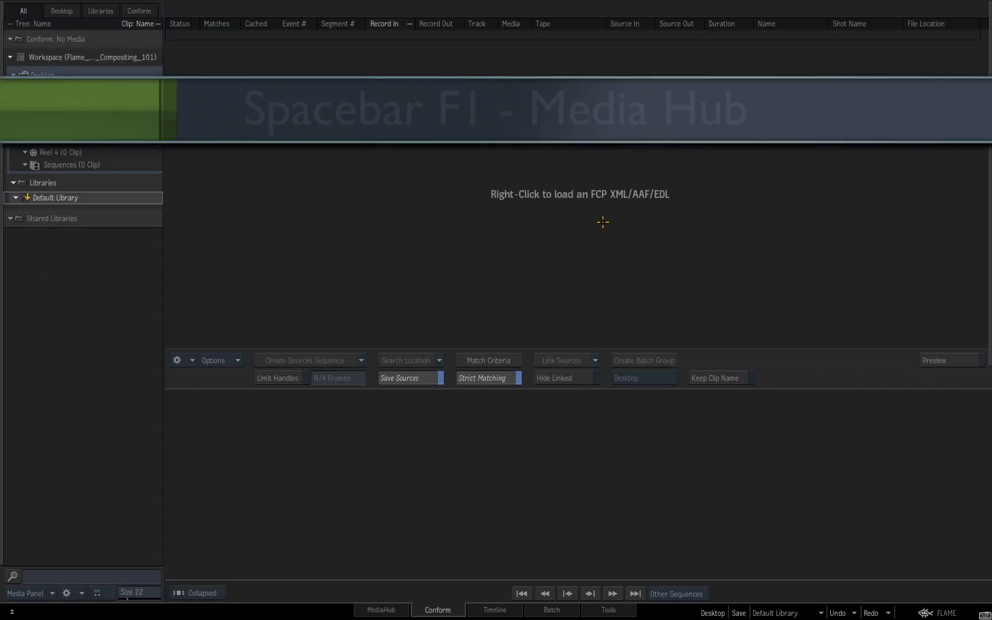
key("space+F1")
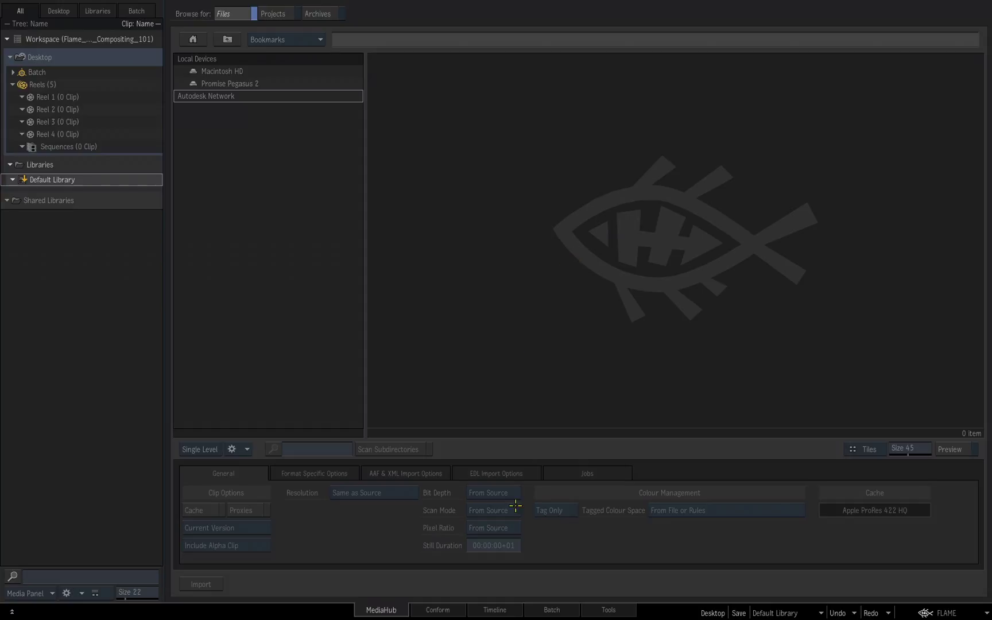
left_click(609, 610)
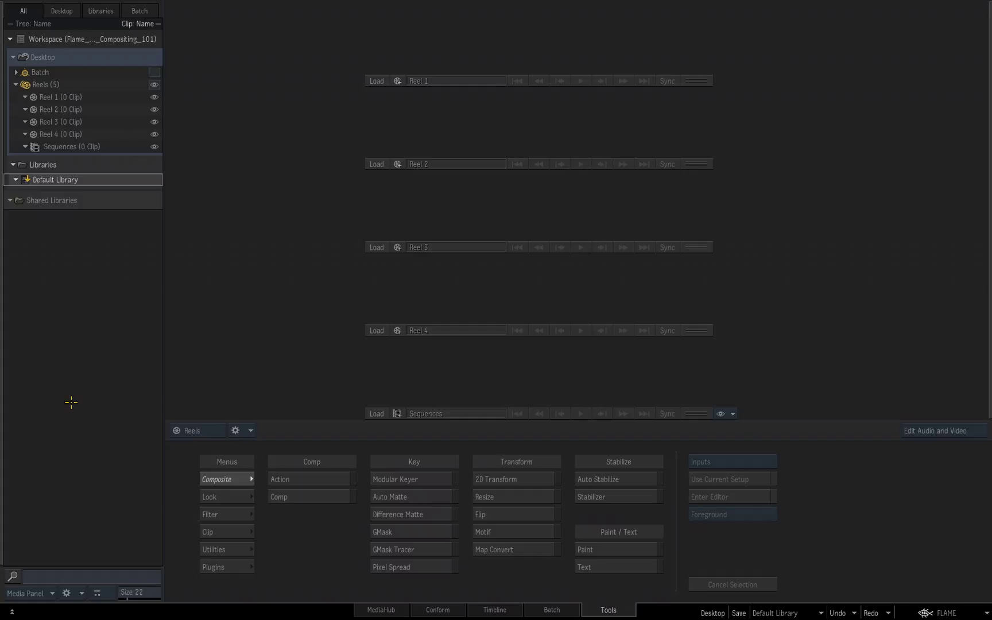
Step: Select the Workspace entry and view its context commands without running any
left_click(110, 38)
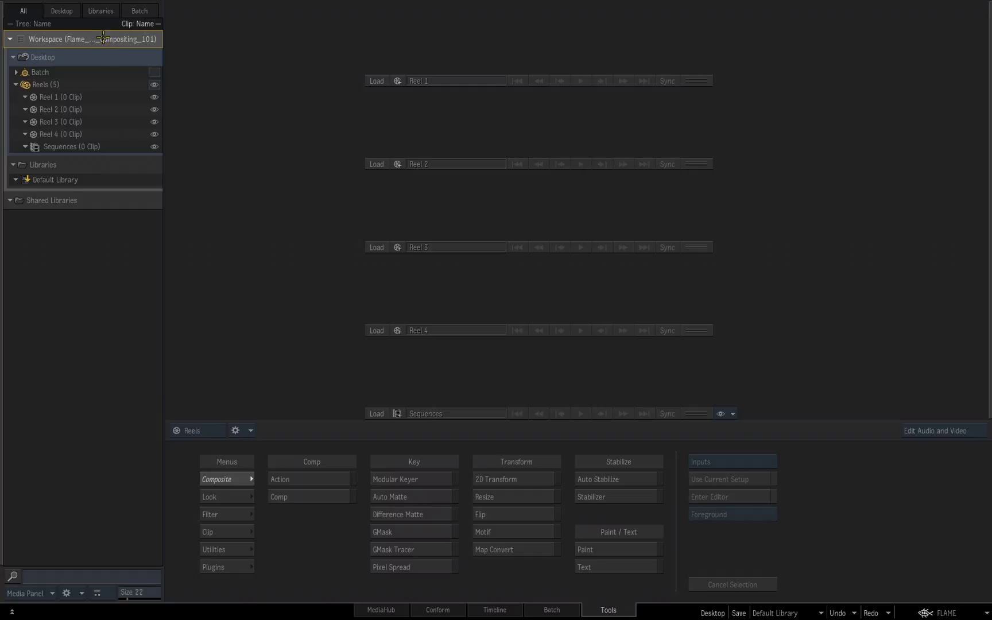
right_click(98, 39)
mouse_move(136, 48)
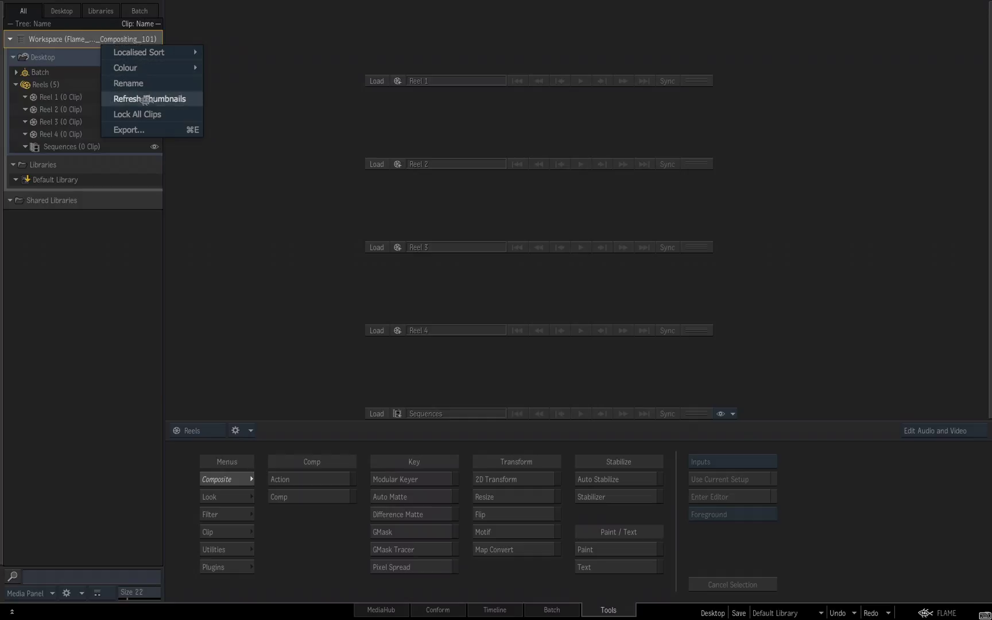
left_click(73, 248)
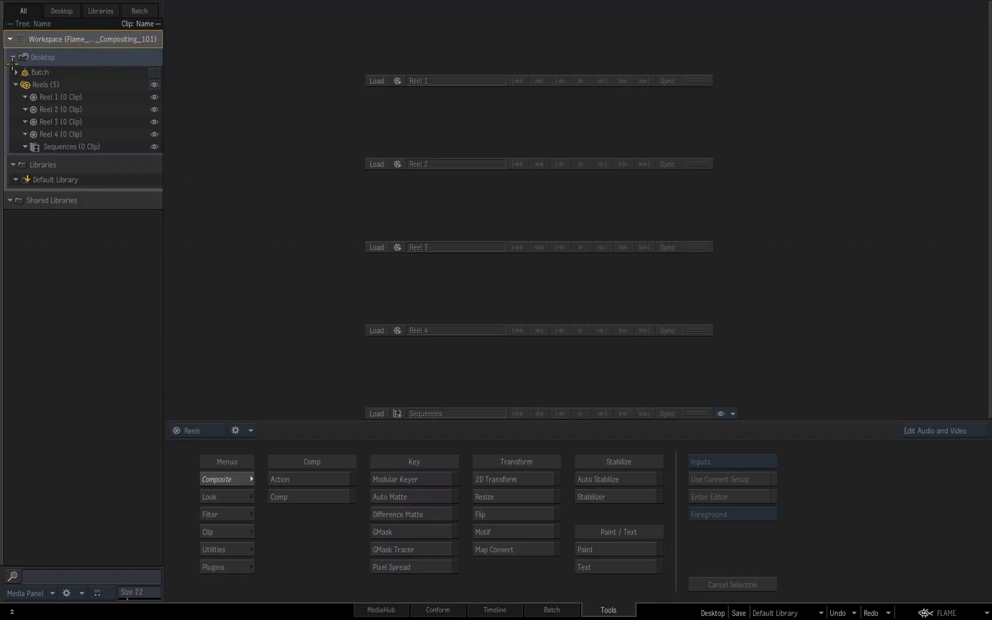
Step: Collapse and re-expand the Desktop branch, then collapse the Workspace branch
left_click(12, 58)
left_click(13, 56)
left_click(10, 39)
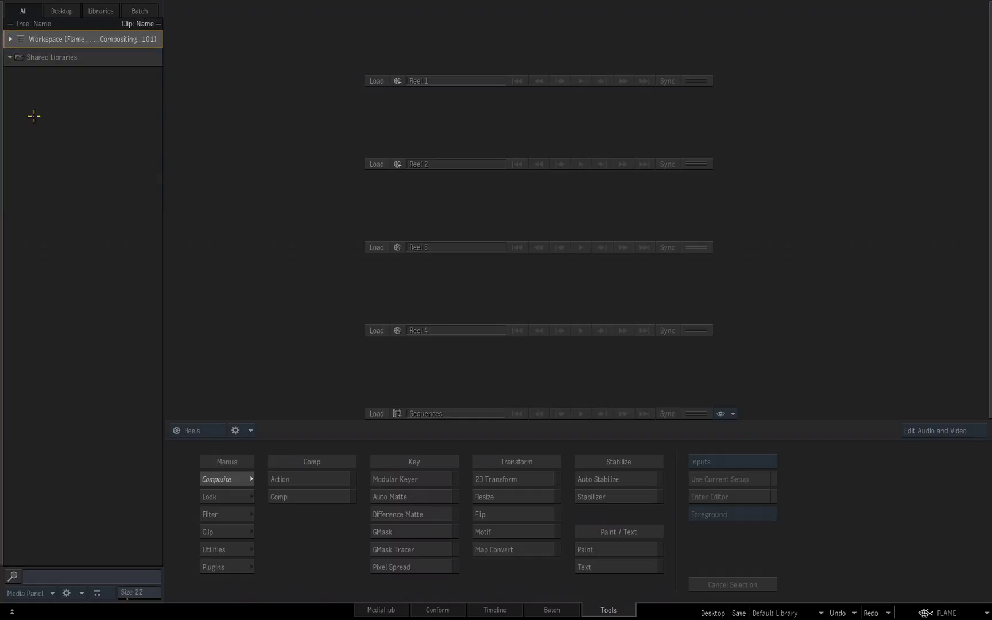
Step: Expand, collapse and re-expand Workspace to show Desktop, Batch, Reels 1–4, Sequences and Default Library
left_click(8, 39)
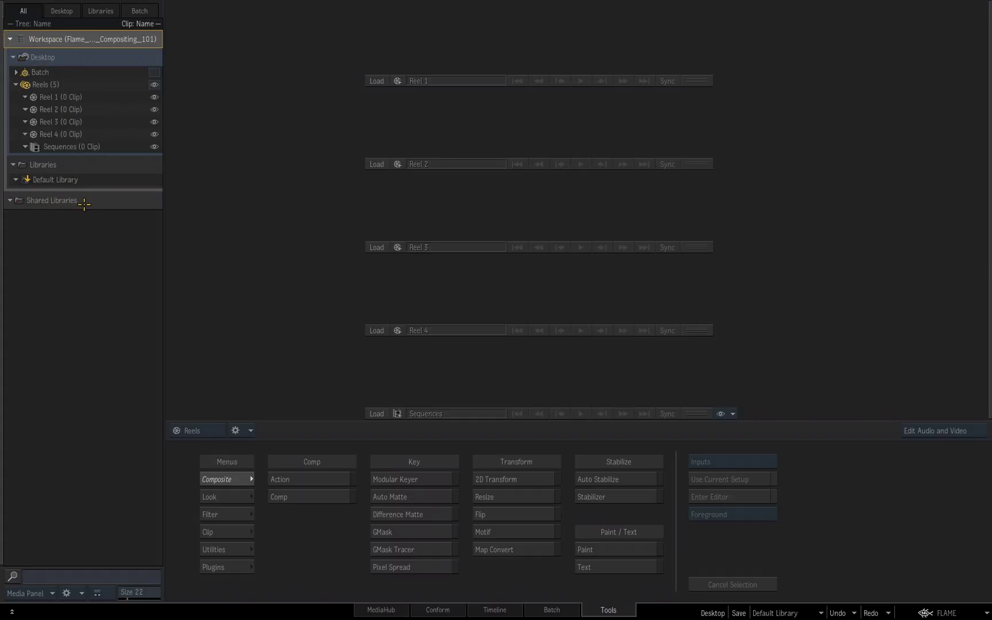
left_click(9, 39)
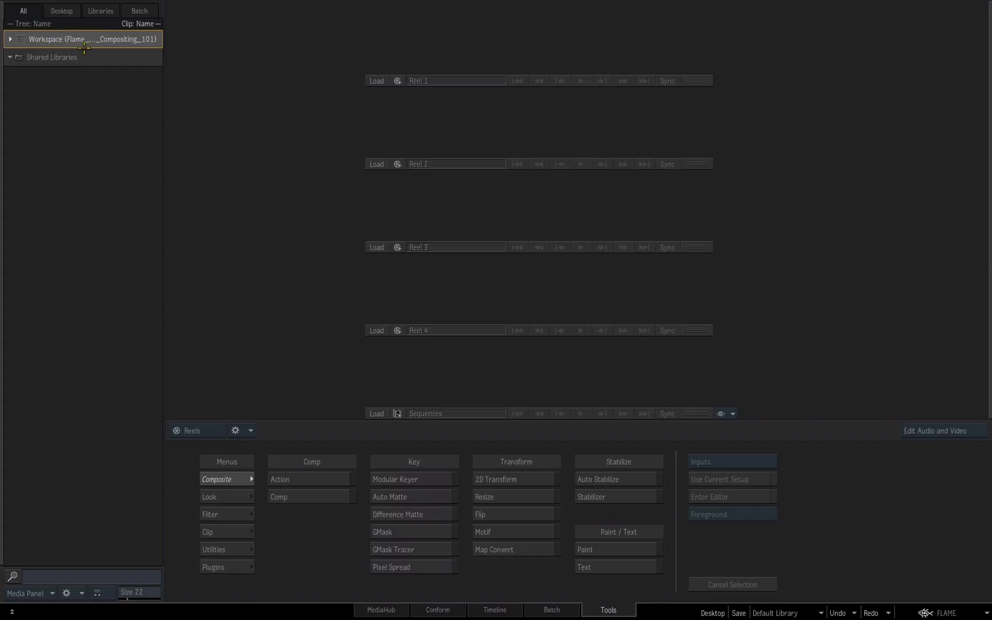
left_click(9, 39)
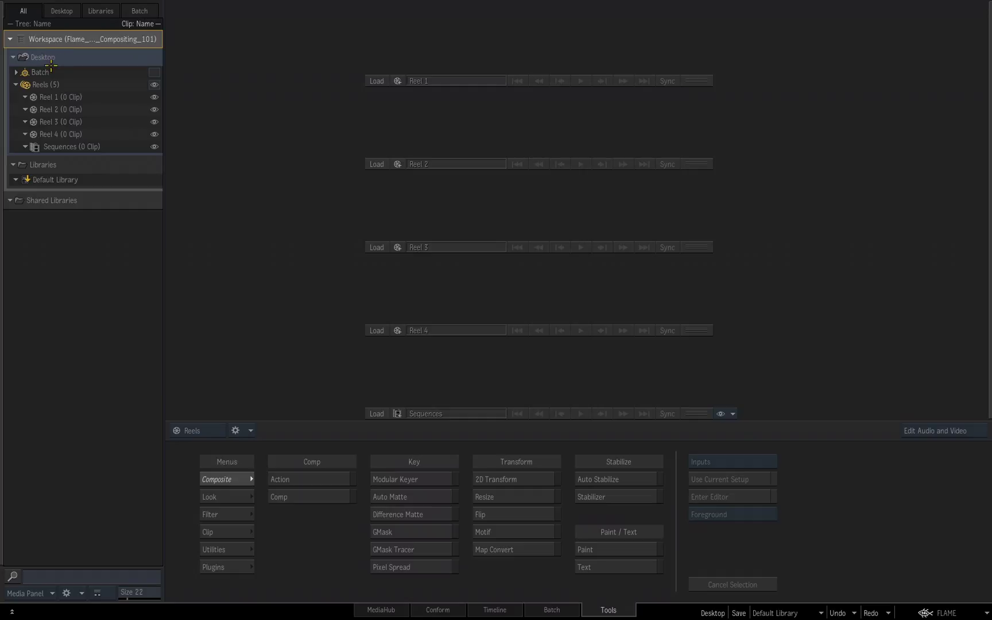
Step: Toggle the Batch branch open to show Batch_001 and Batch Shelf, then filter the tree to Desktop
left_click(16, 72)
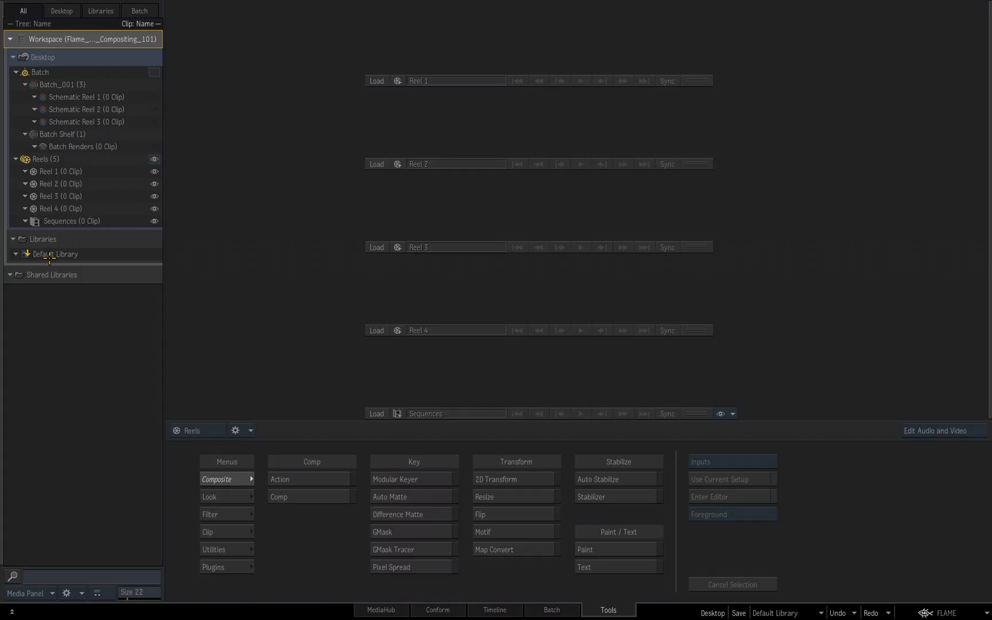
left_click(10, 39)
left_click(14, 72)
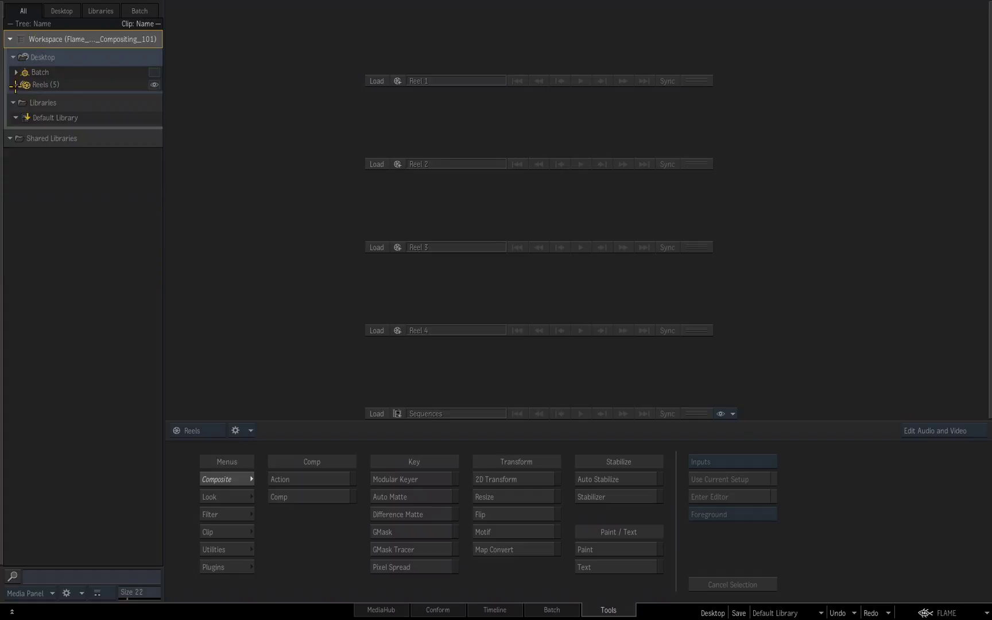
left_click(16, 72)
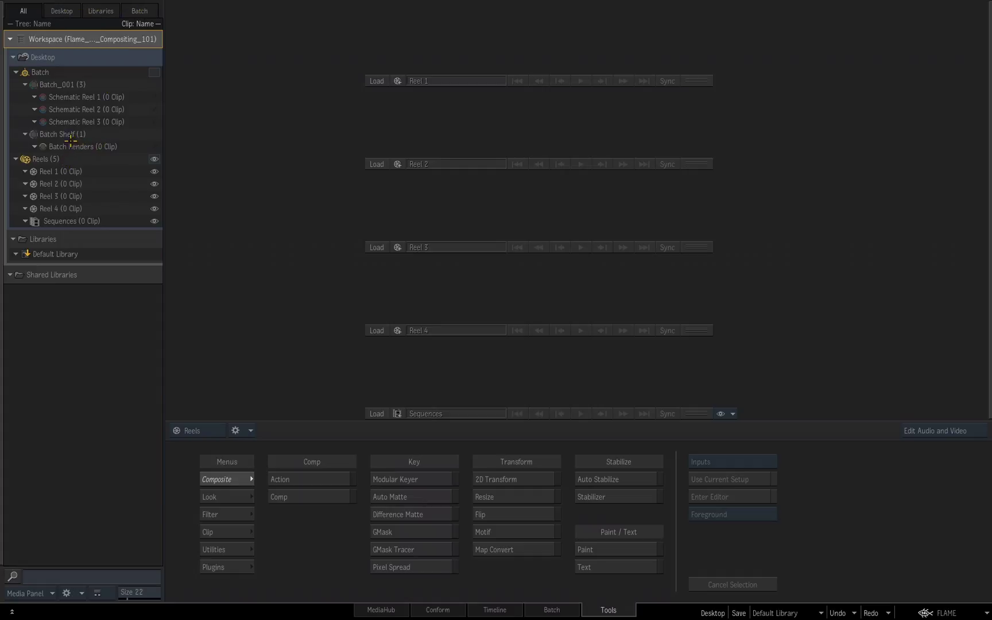
left_click(58, 5)
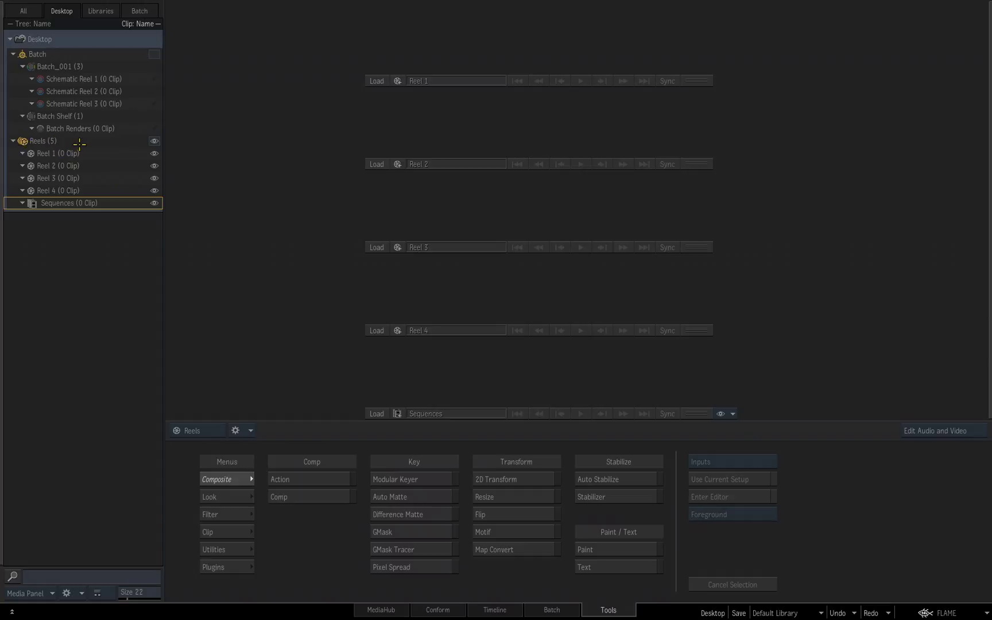
Step: Switch the Media Panel tree between Libraries, Batch, Desktop and All filters, finishing on All
left_click(97, 12)
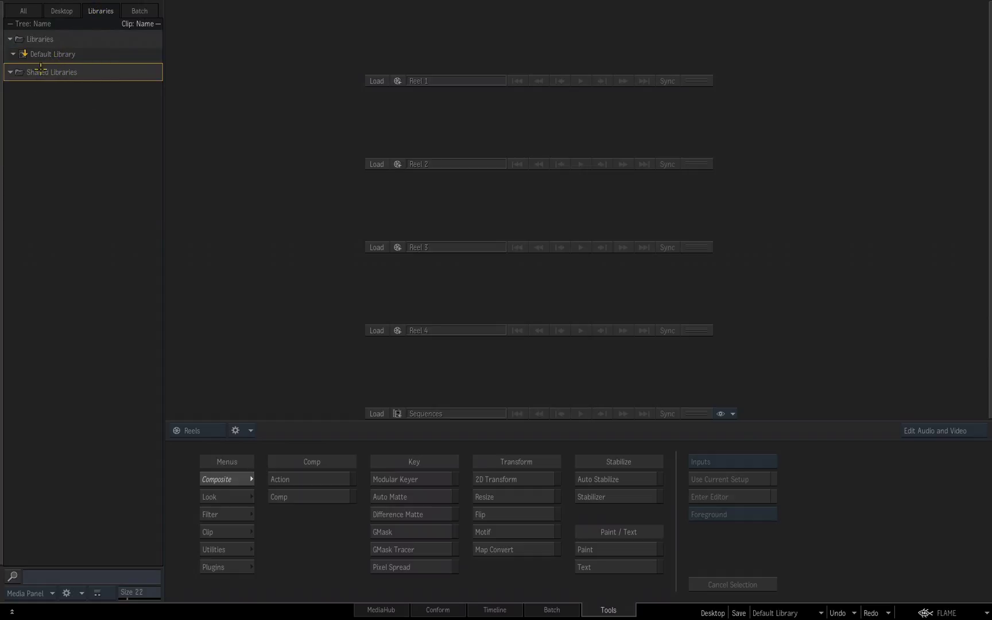
left_click(136, 11)
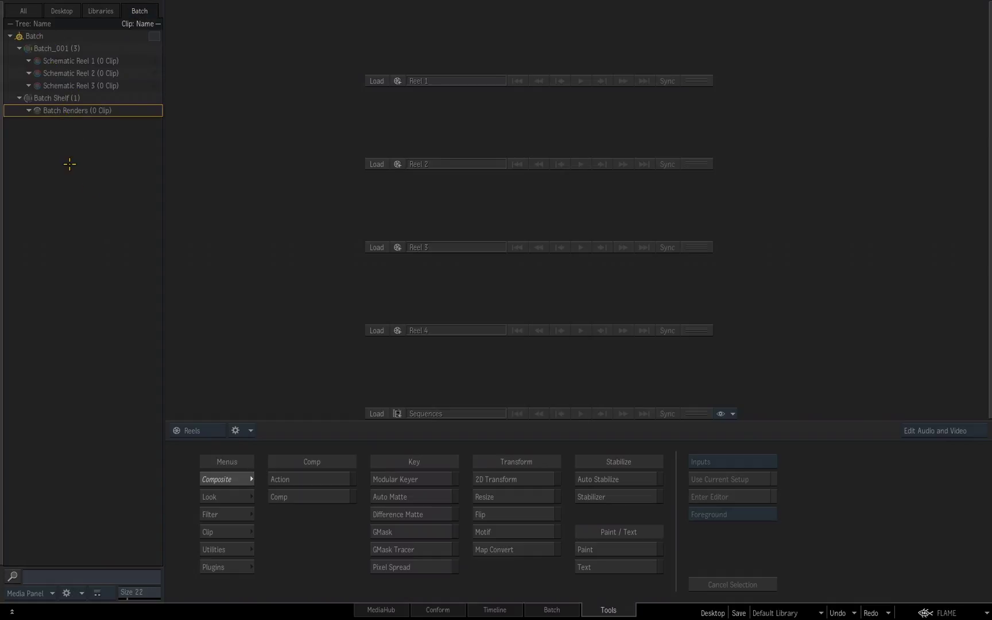
left_click(106, 10)
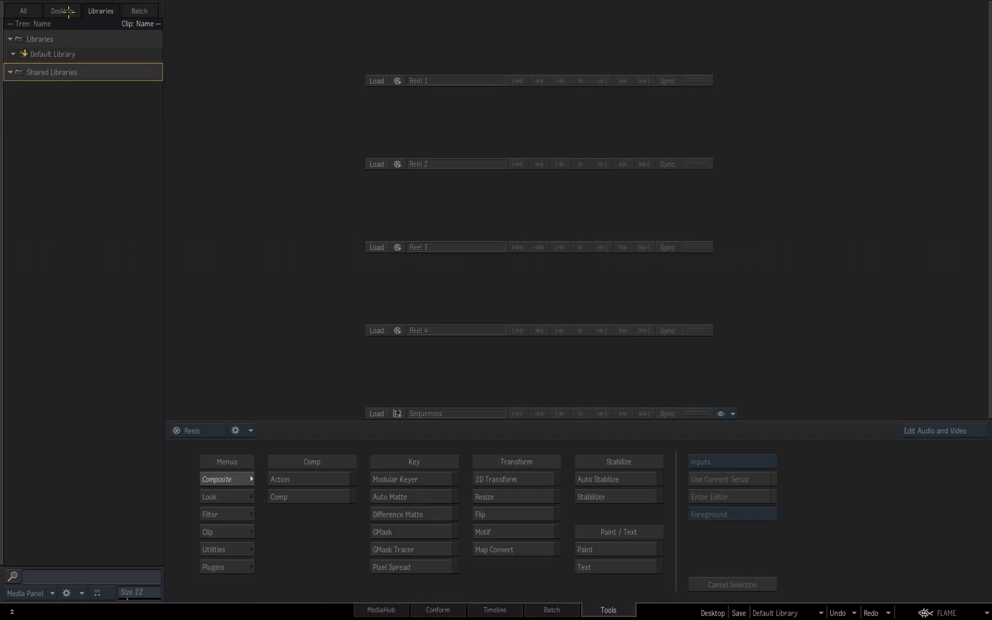
left_click(46, 11)
left_click(25, 11)
left_click(99, 9)
left_click(61, 10)
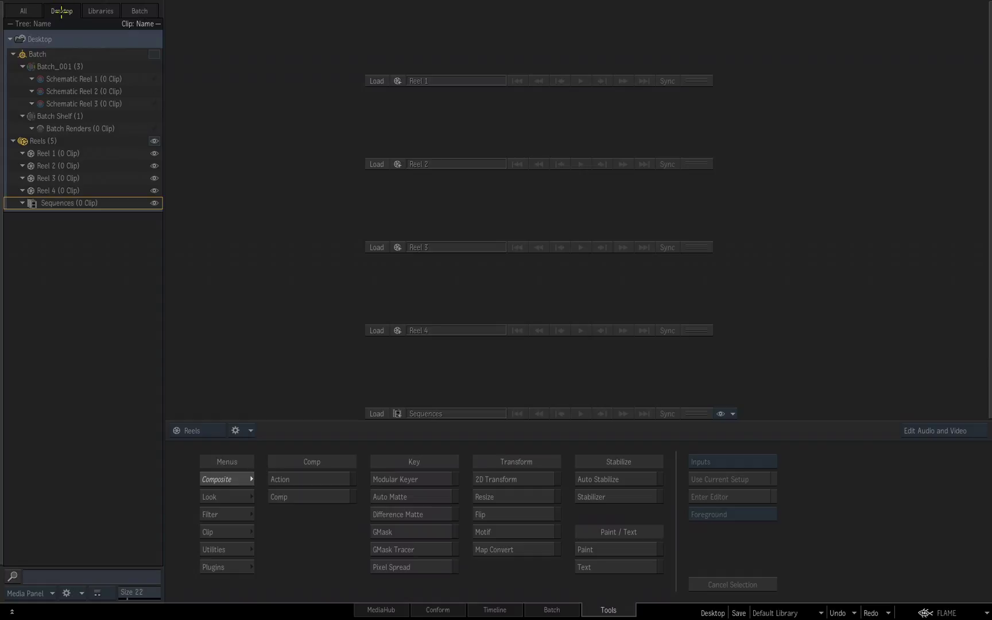
left_click(19, 9)
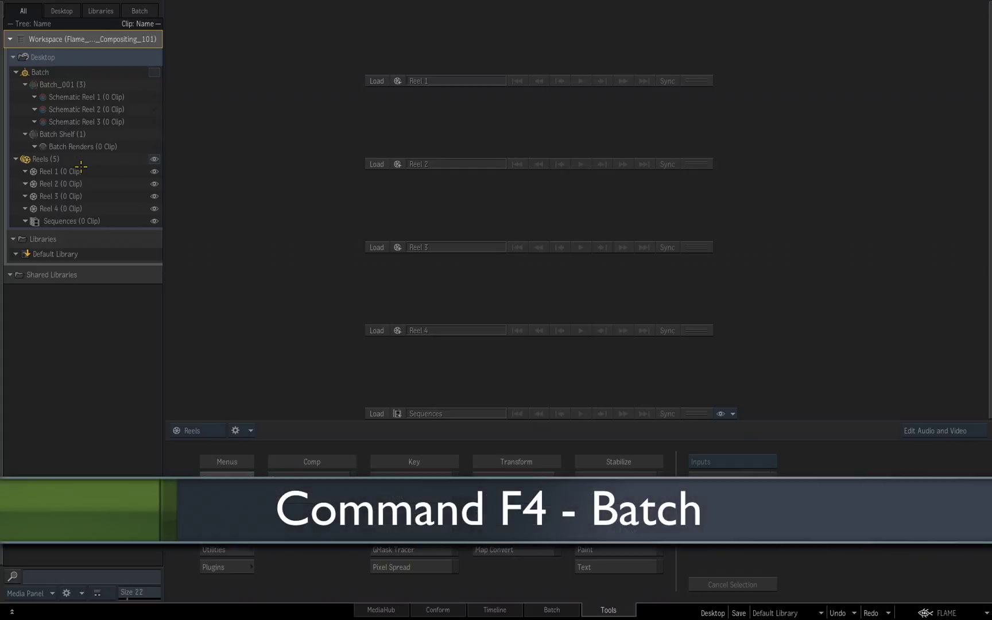
key("super+F4")
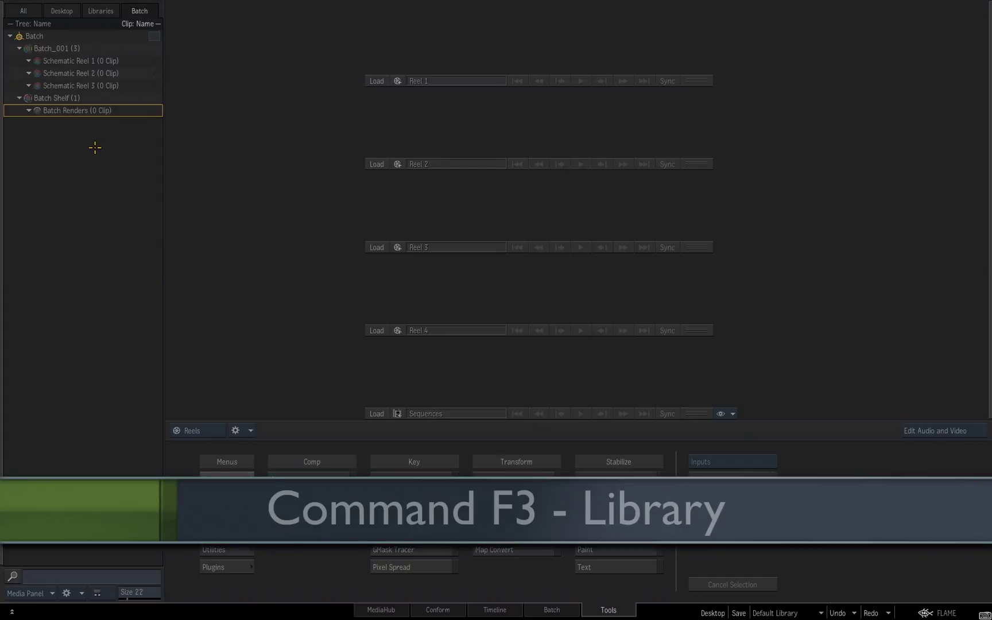
key("super+F3")
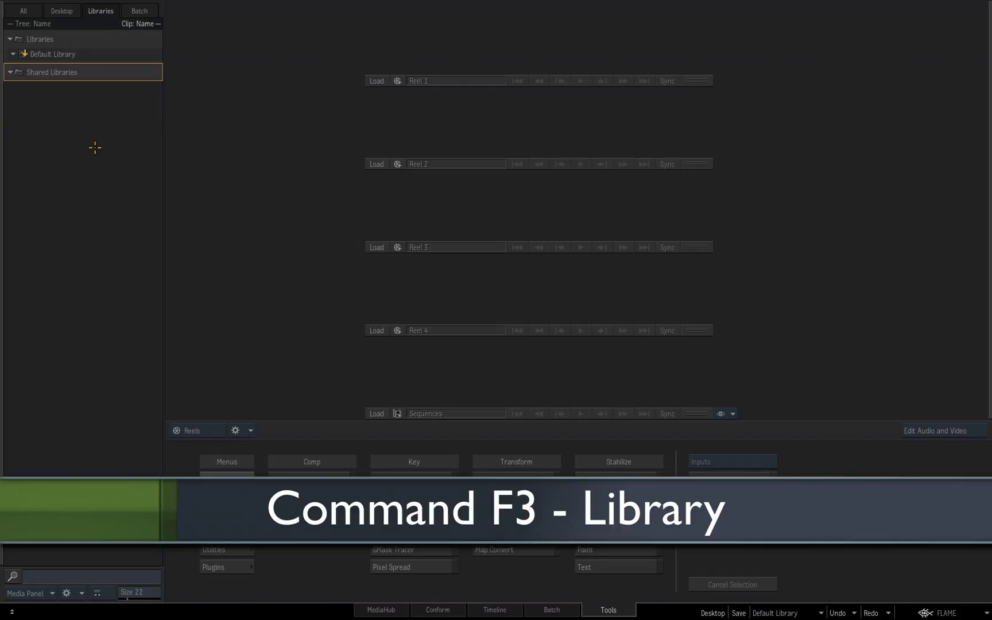
key("super+F2")
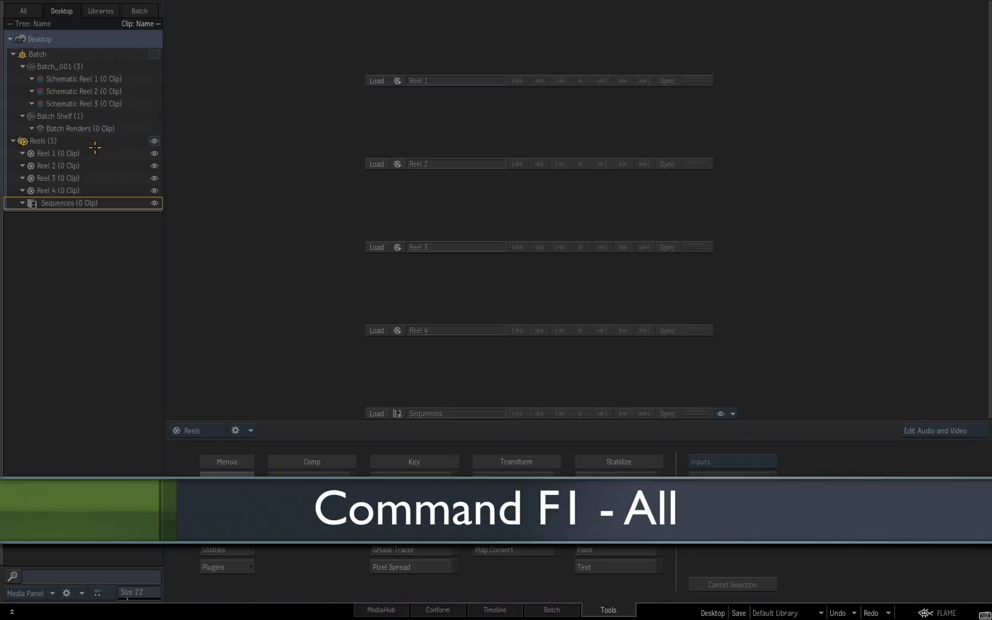
key("super+F1")
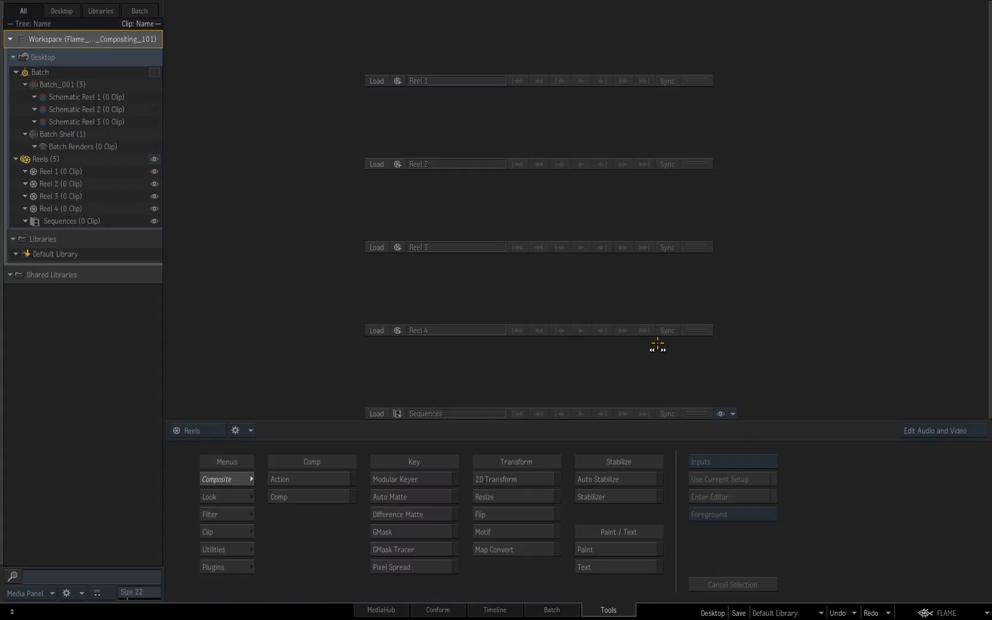
Step: Alternate Conform and Batch views with matching tree filters, ending on Conform with the All tree
left_click(437, 610)
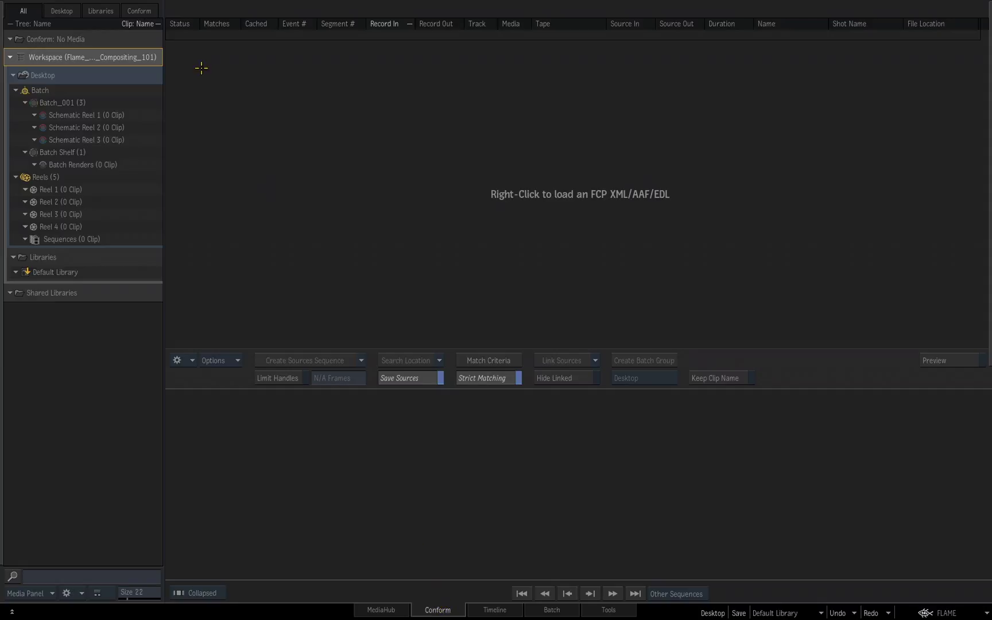
left_click(128, 10)
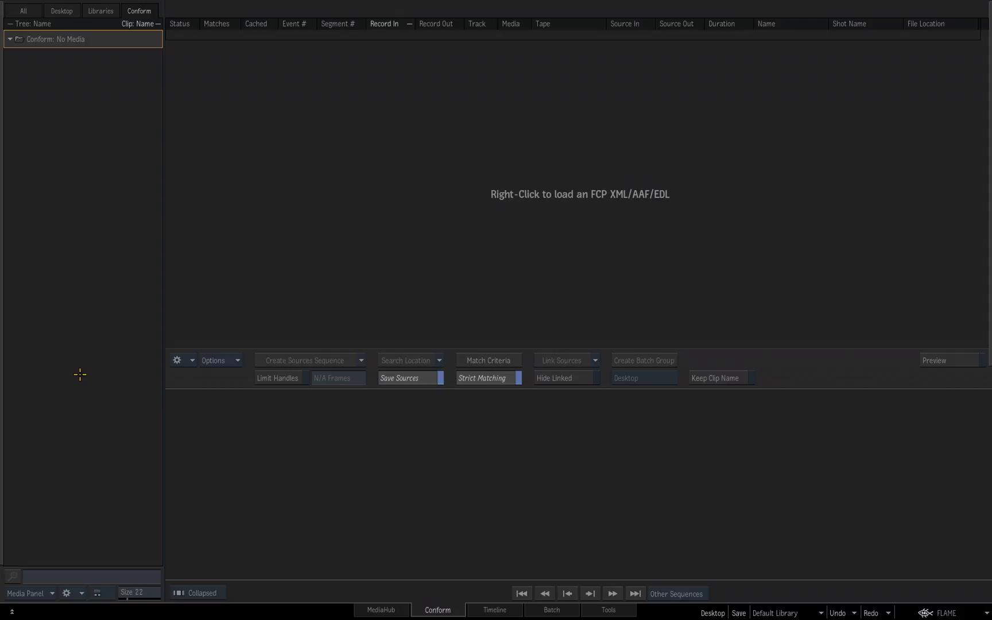
left_click(556, 610)
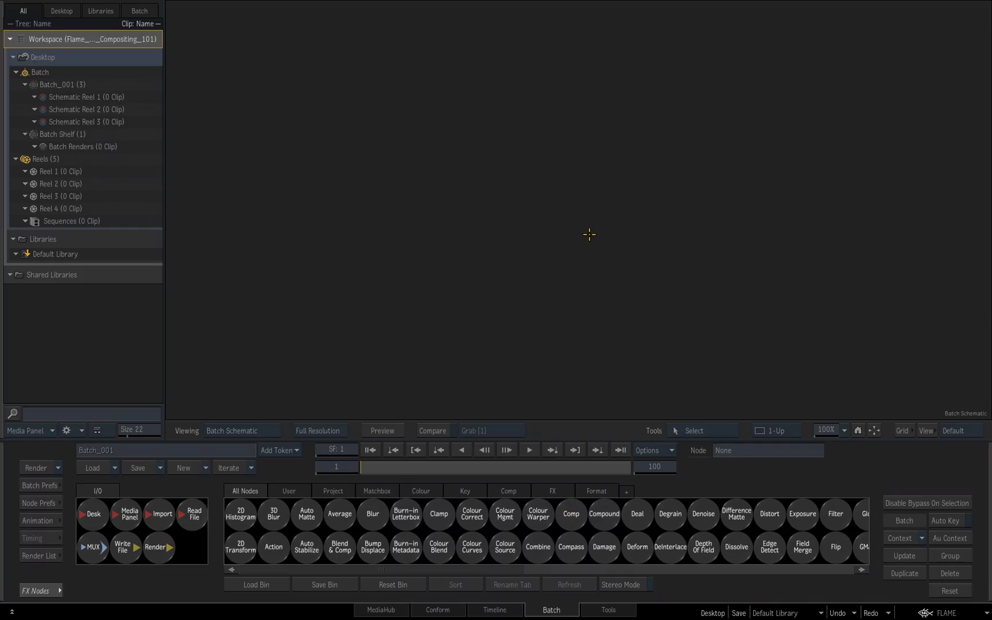
left_click(140, 9)
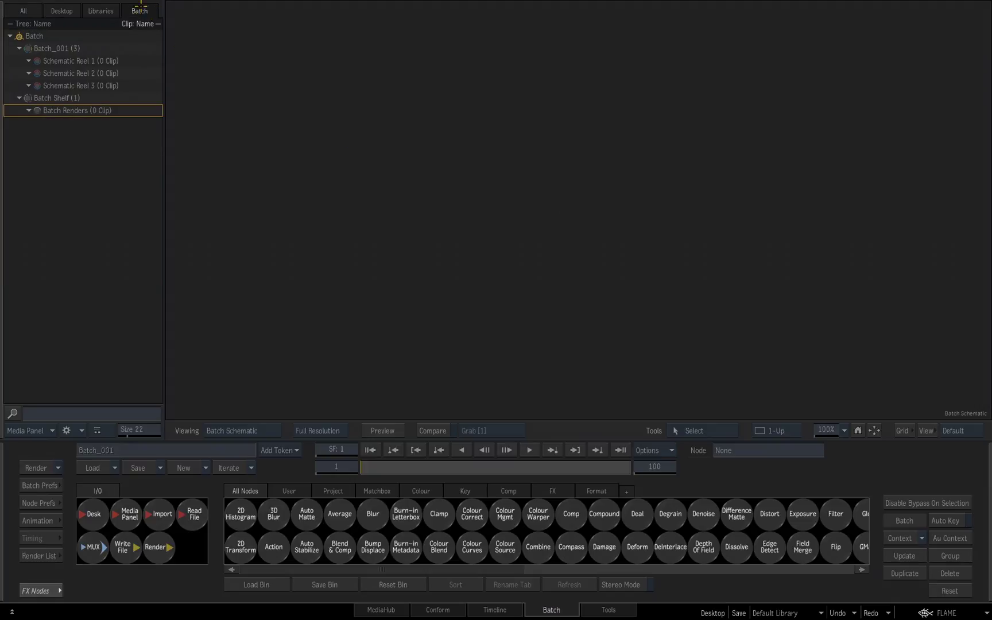
left_click(436, 607)
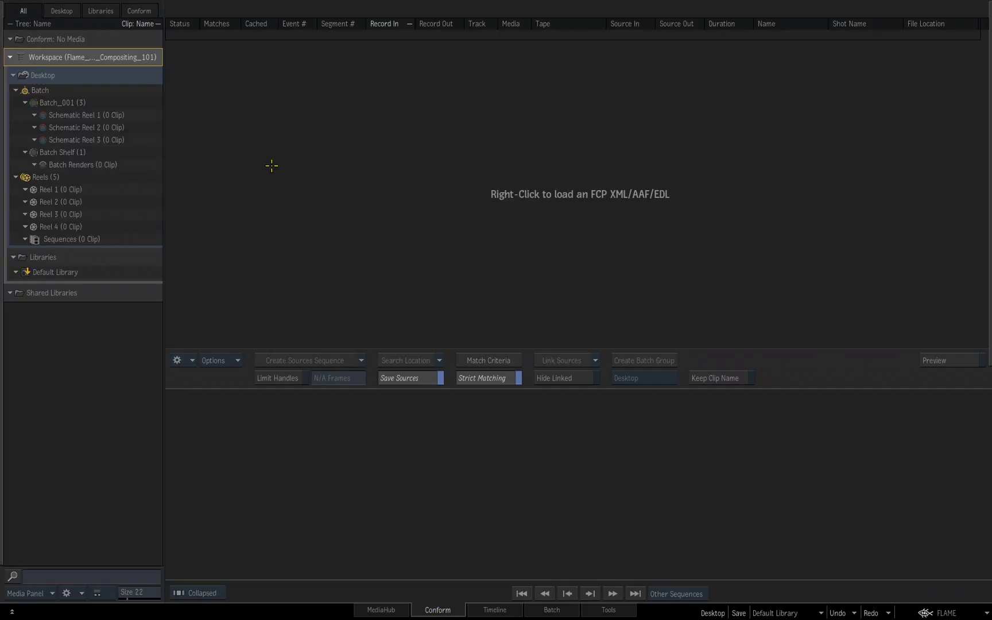
left_click(140, 8)
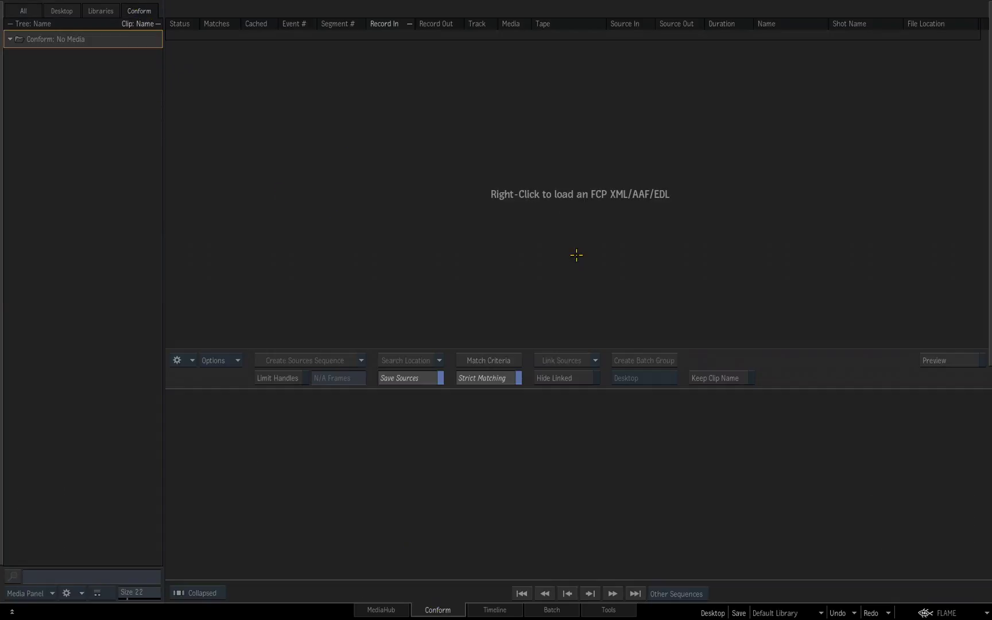
left_click(23, 11)
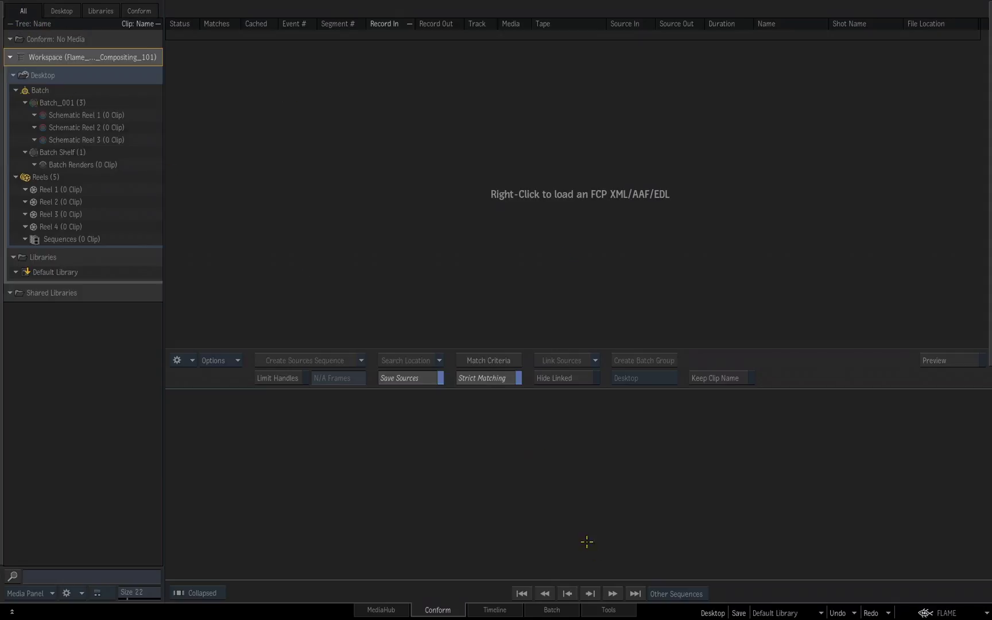